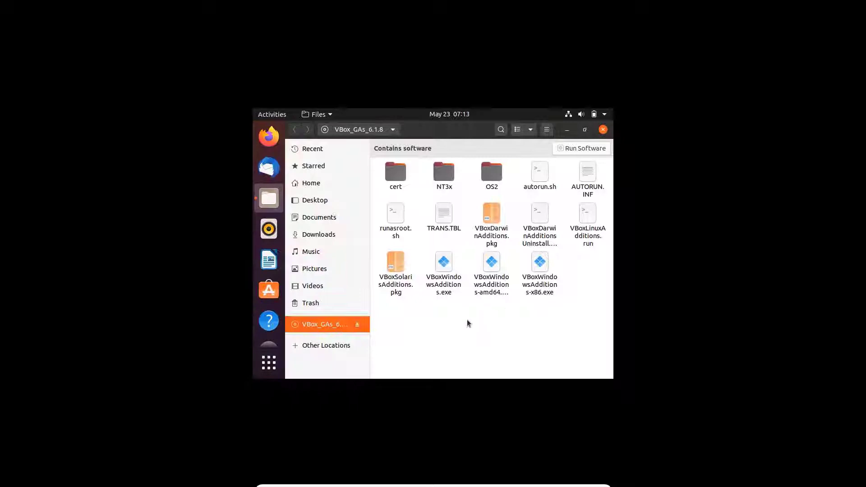
# Open a Terminal in the VBox_GAs_6.1.8 disc folder and list its files with ls
pyautogui.rightClick(467, 322)
pyautogui.click(488, 313)
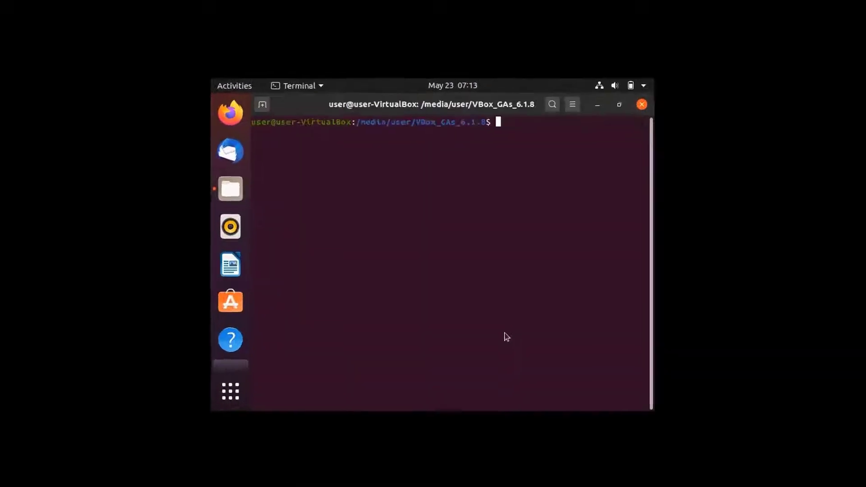
pyautogui.write('ls')
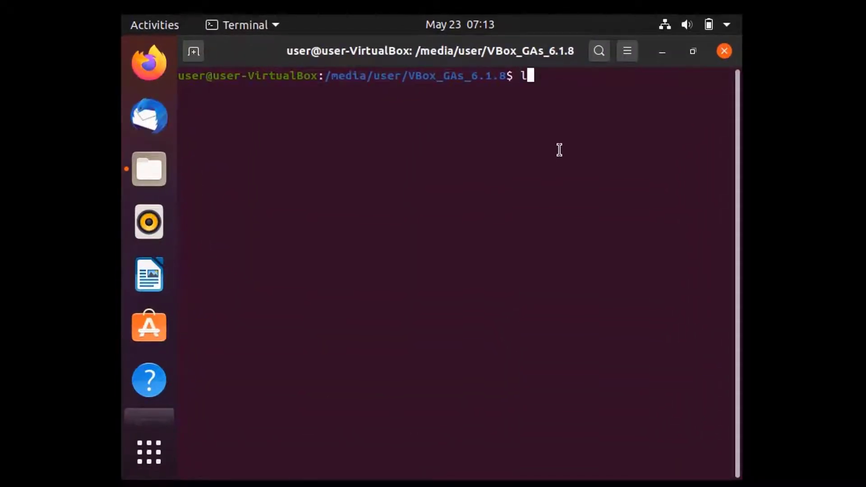
pyautogui.press('Return')
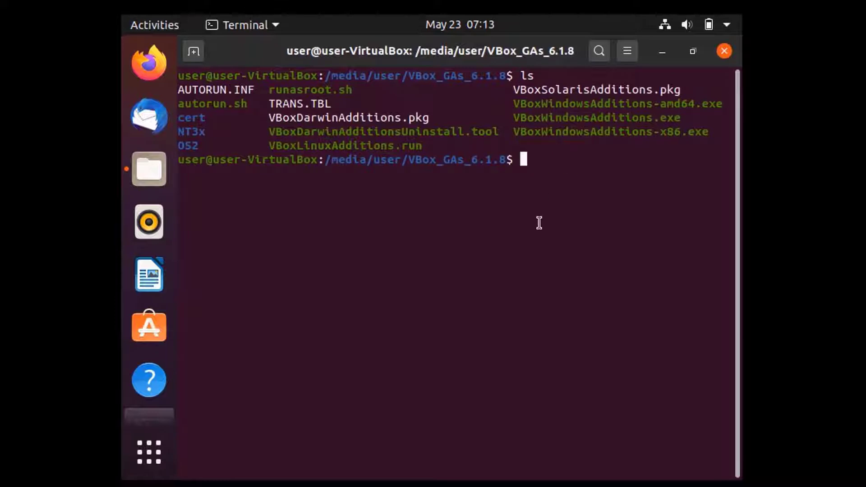
# Become root with sudo su and the user's password, then enter sh autorun.sh
pyautogui.write('sudo su')
pyautogui.press('Return')
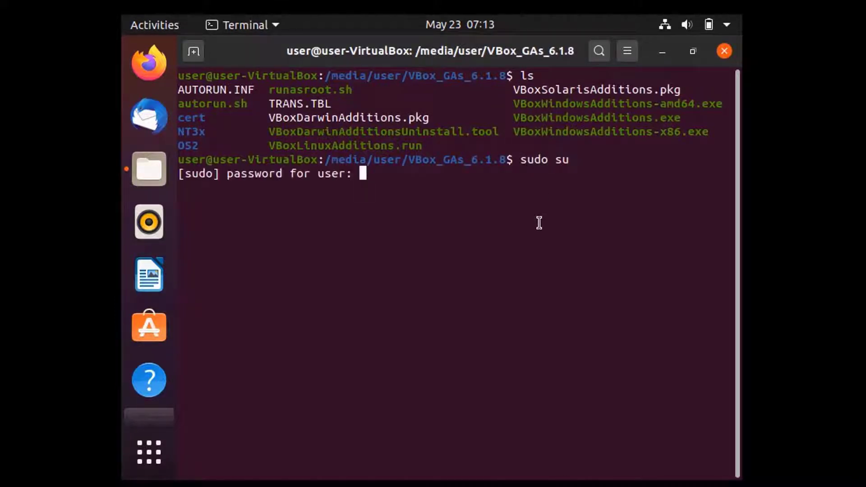
pyautogui.press('Return')
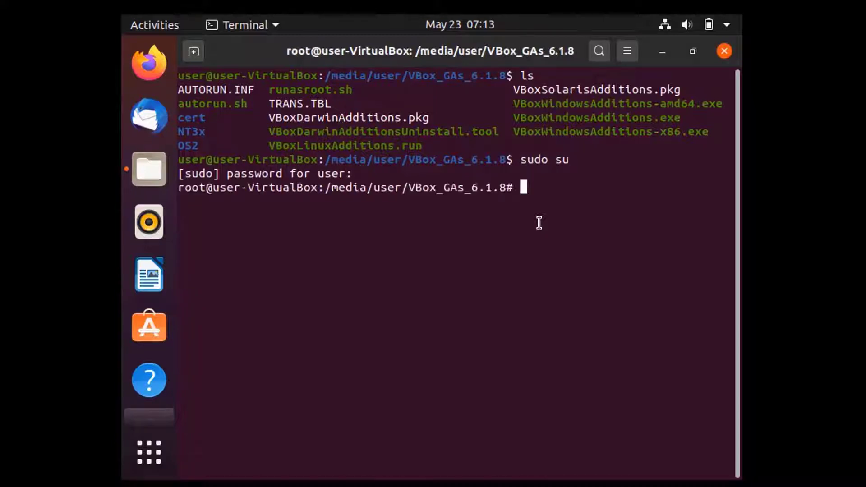
pyautogui.write('sh auto')
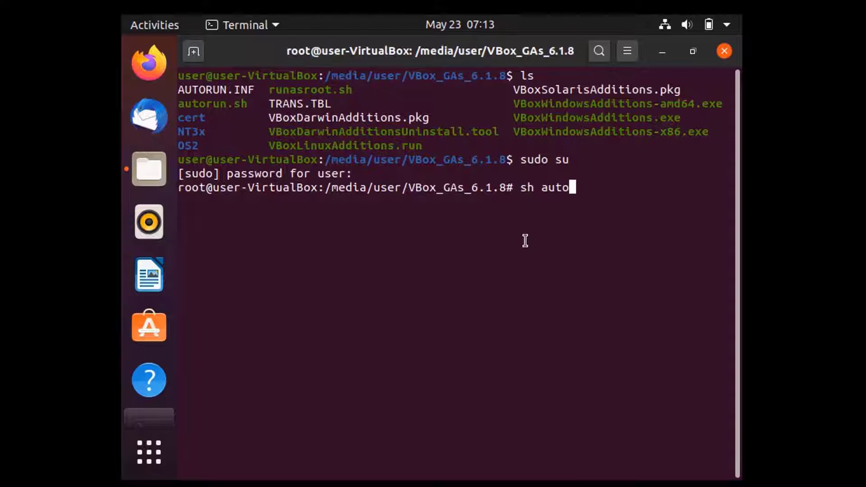
pyautogui.write('run.sh')
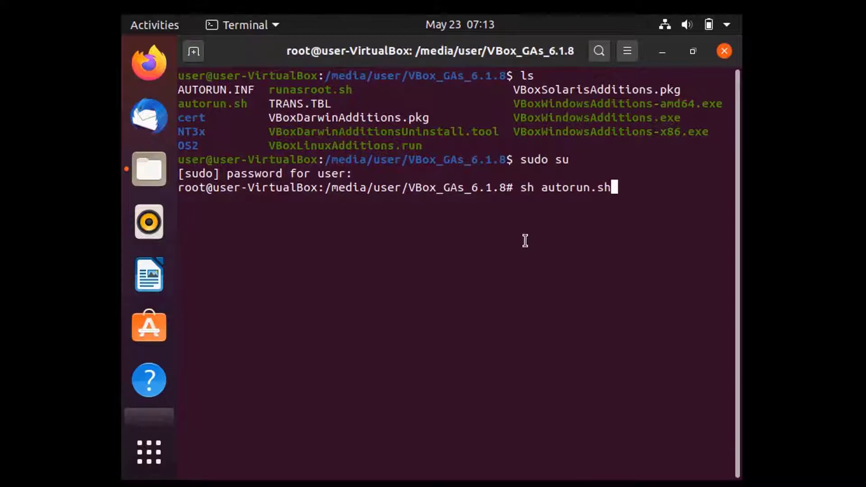
# Run autorun.sh to install Guest Additions, then exit the root shell and the terminal
pyautogui.press('Return')
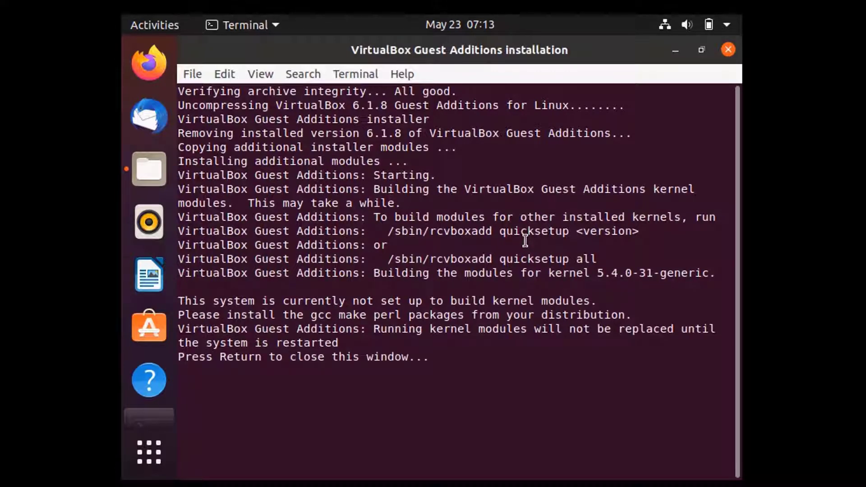
pyautogui.press('Return')
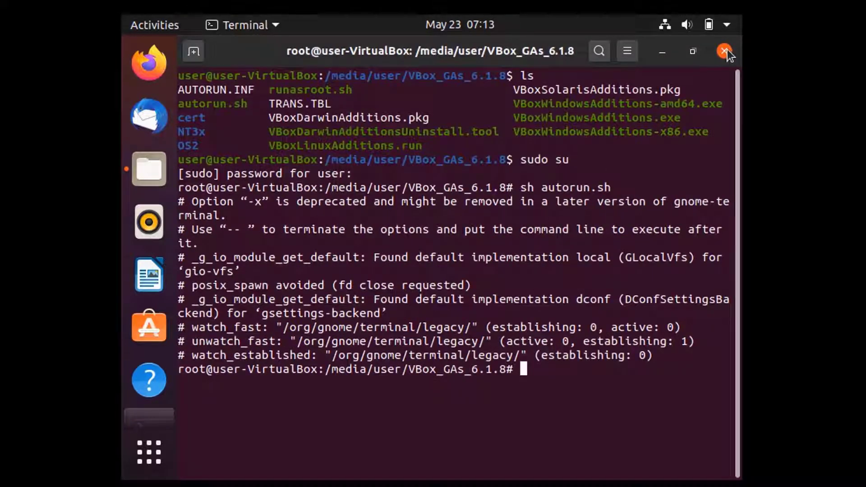
pyautogui.write('exit')
pyautogui.press('Return')
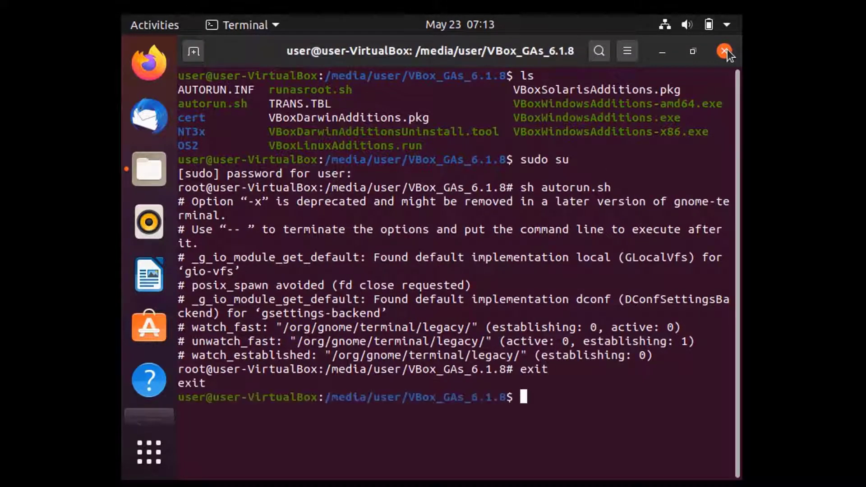
pyautogui.write('exit')
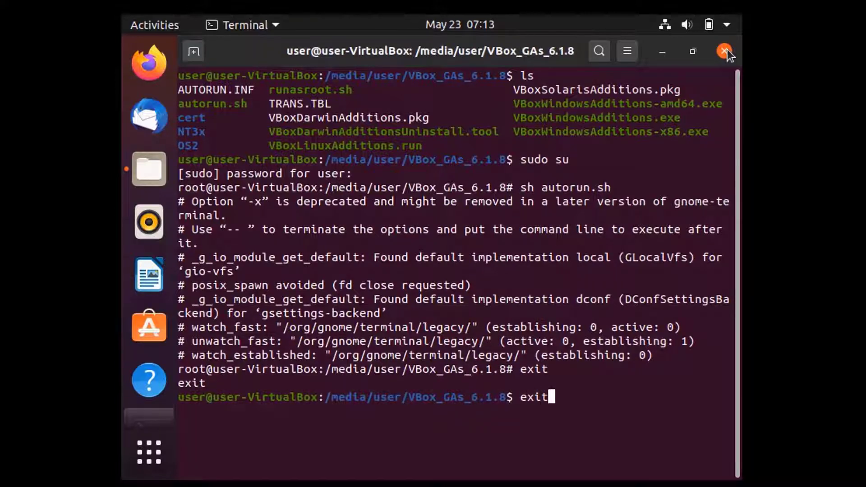
pyautogui.press('Return')
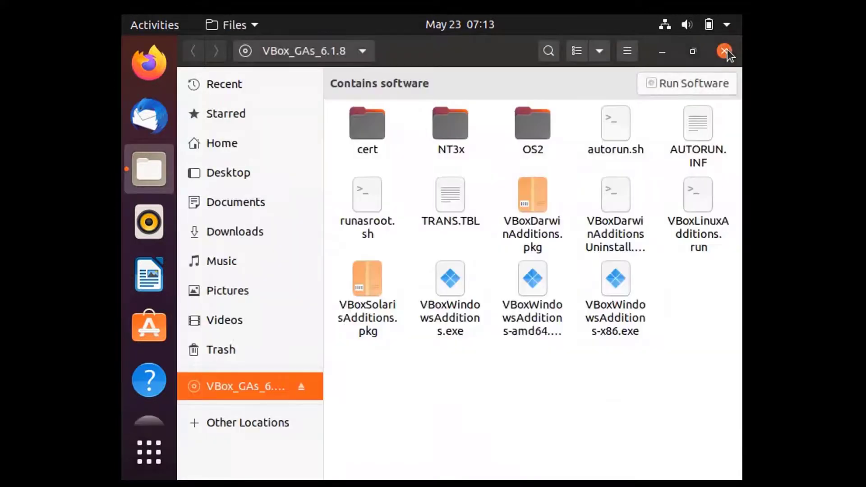
# Close Files and restart the Ubuntu guest from the system menu's Power Off options
pyautogui.click(724, 51)
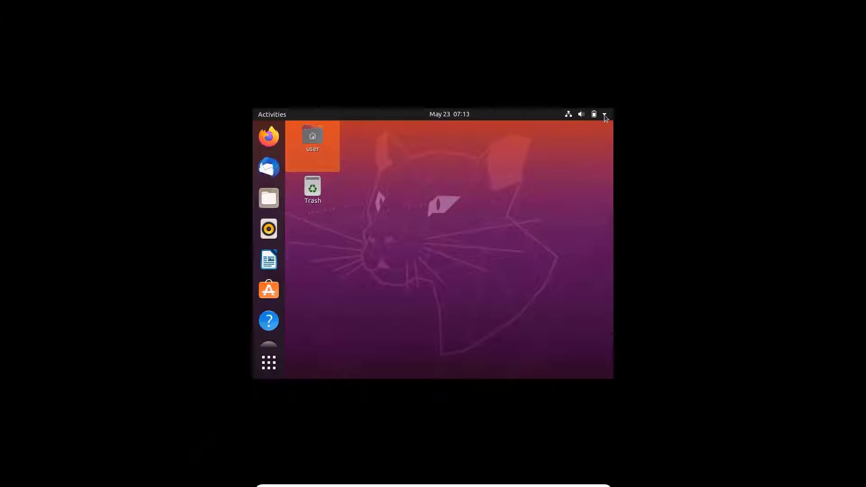
pyautogui.click(604, 115)
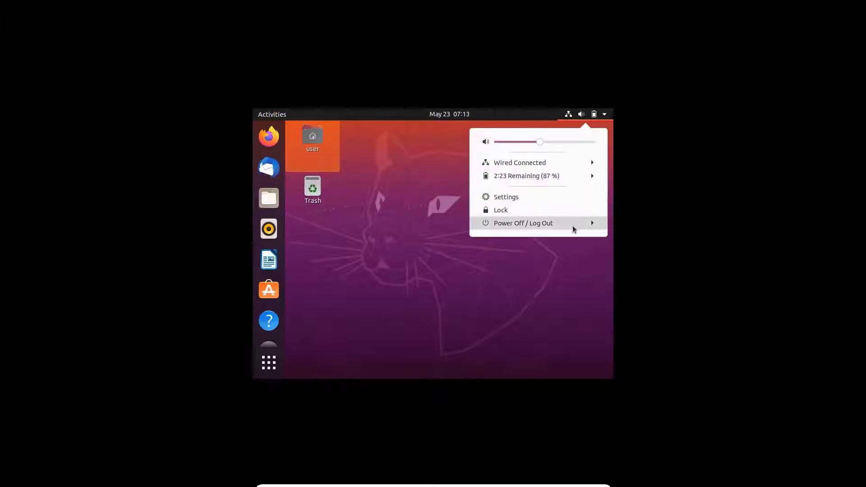
pyautogui.click(573, 224)
pyautogui.click(521, 270)
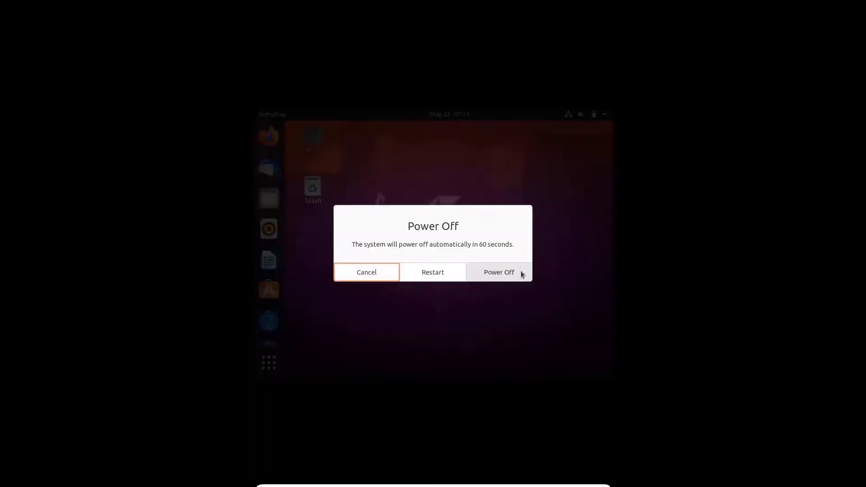
pyautogui.click(418, 275)
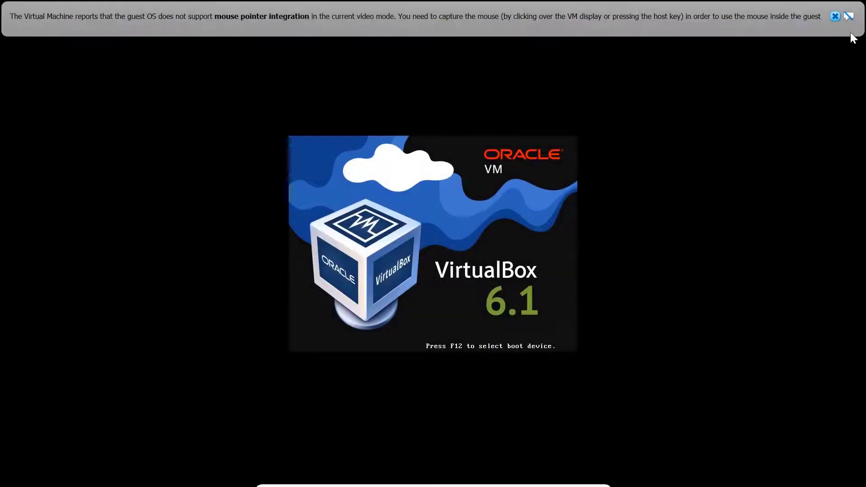
pyautogui.click(834, 16)
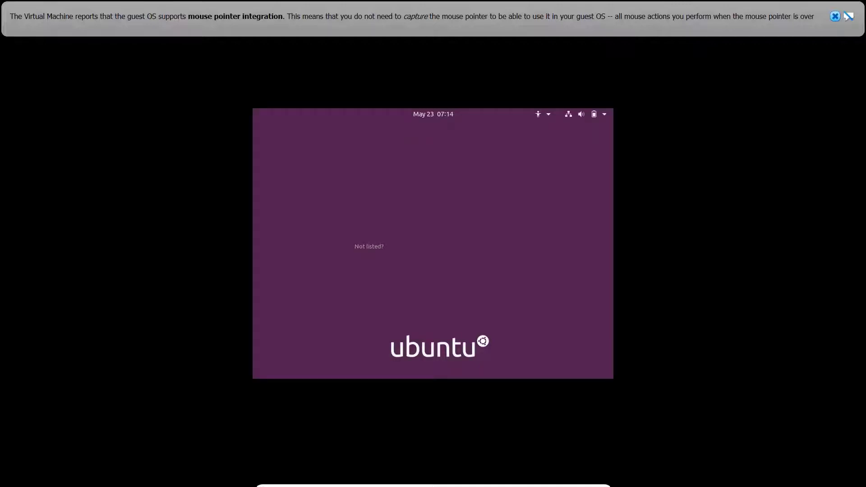
# Log back in to the Ubuntu account with the user's password
pyautogui.press('Return')
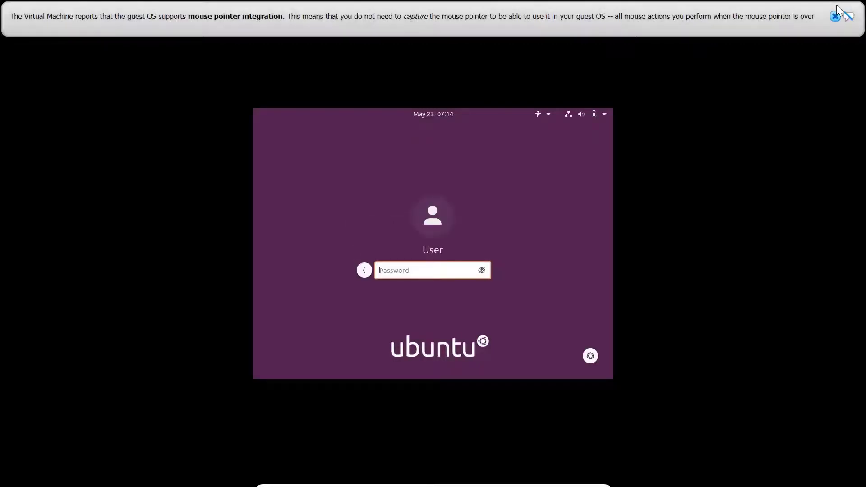
pyautogui.write('123')
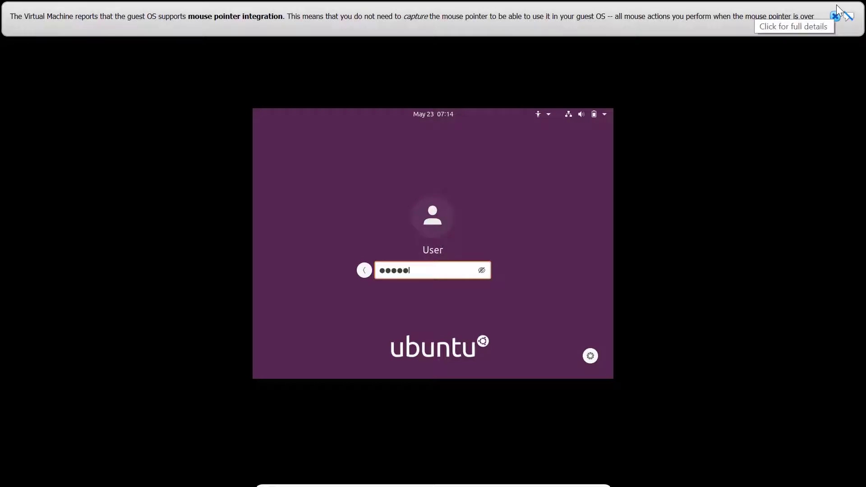
pyautogui.press('Return')
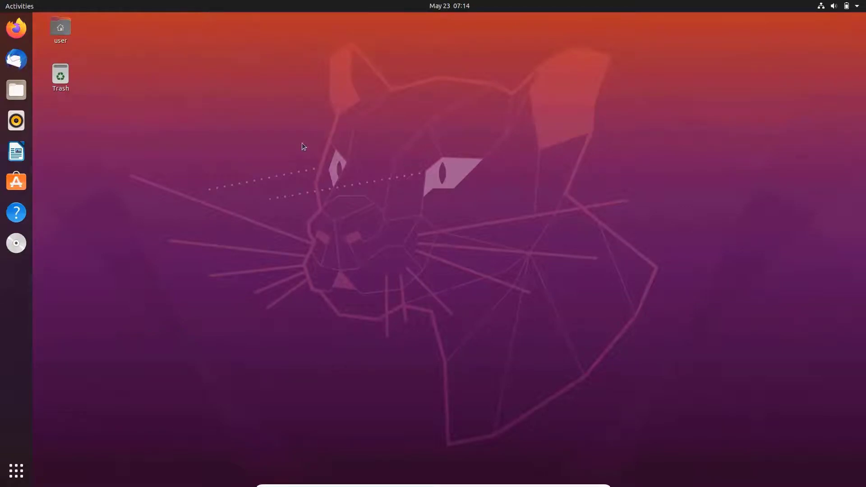
pyautogui.moveTo(2, 4)
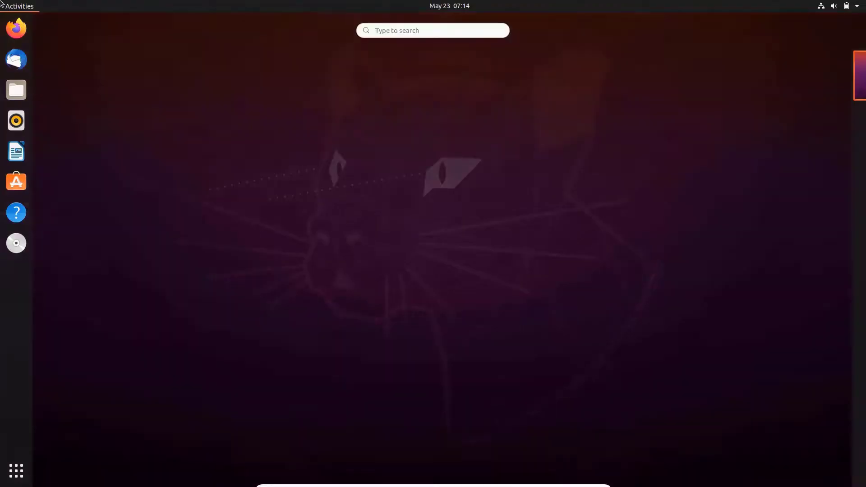
pyautogui.write('displa')
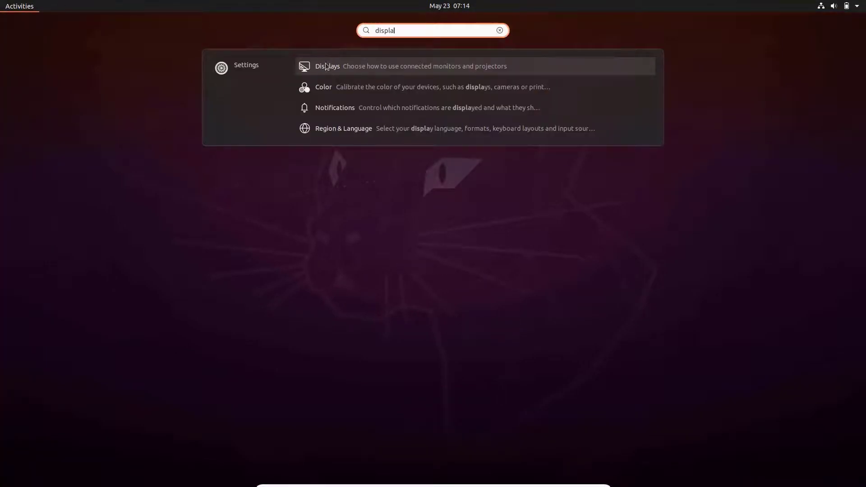
pyautogui.click(326, 67)
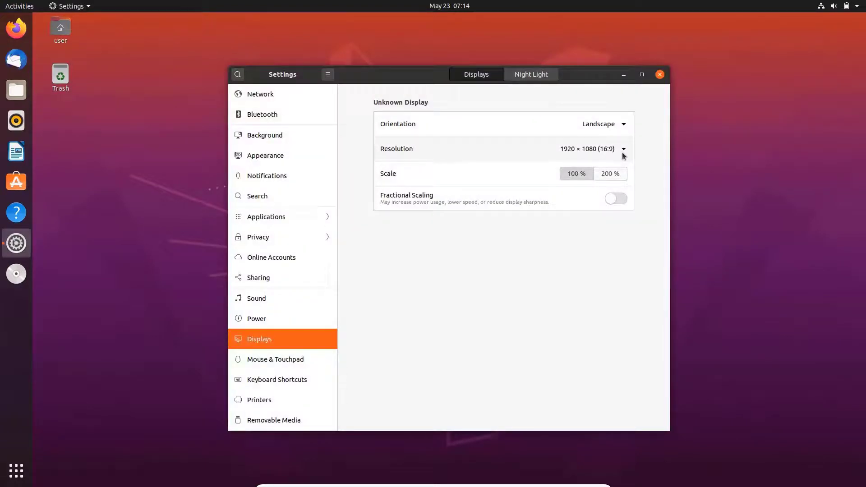
pyautogui.click(623, 155)
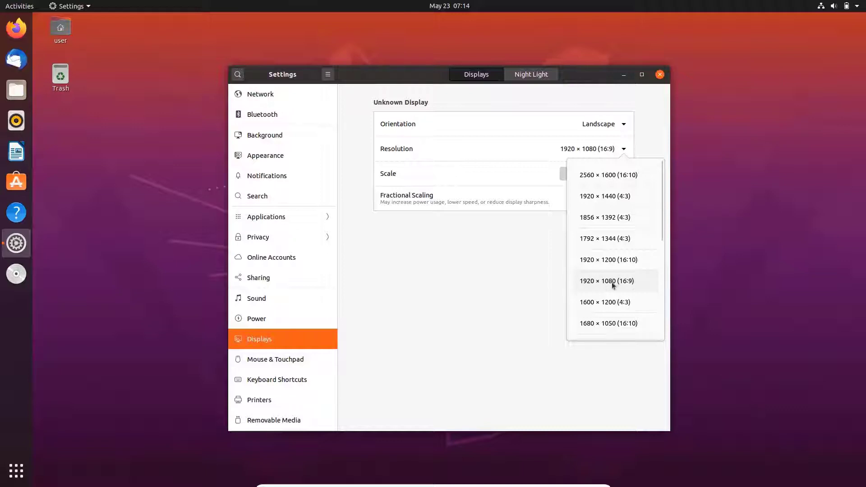
pyautogui.click(657, 97)
pyautogui.click(659, 75)
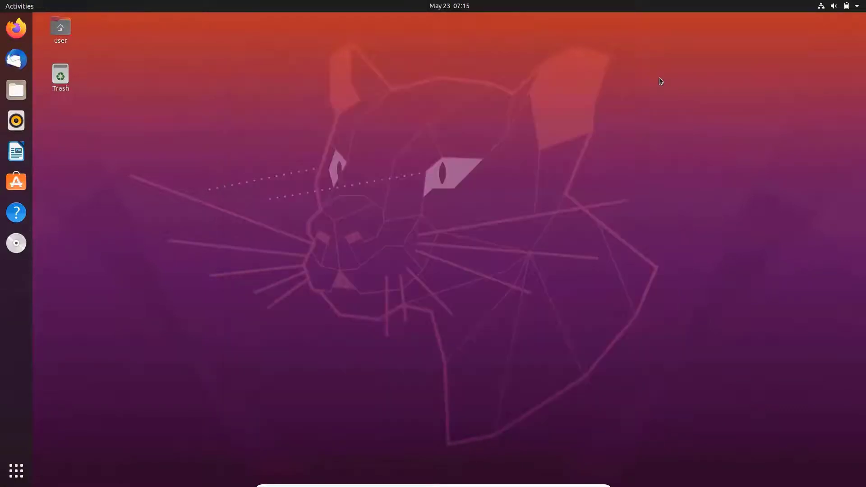
# Eject the Guest Additions disc from the home folder's sidebar and close the window
pyautogui.doubleClick(64, 29)
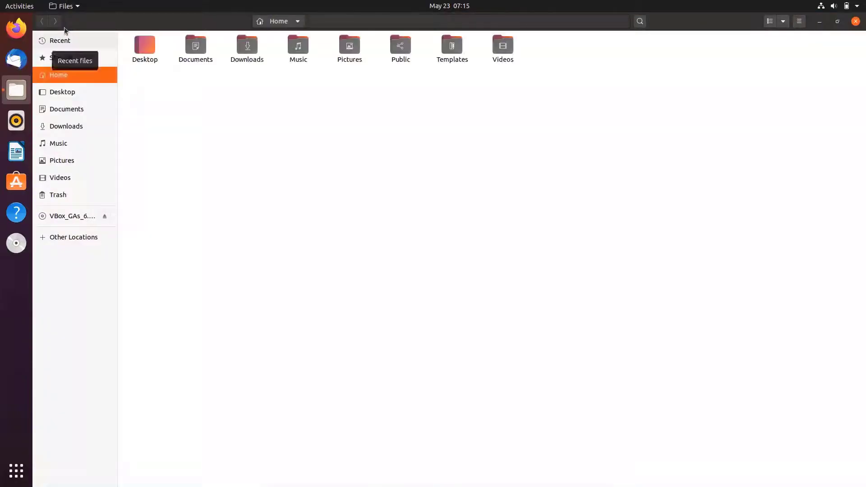
pyautogui.click(104, 217)
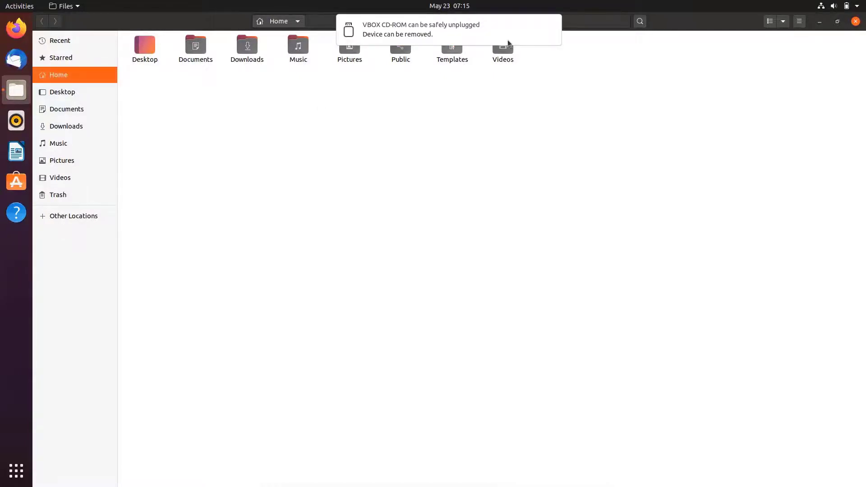
pyautogui.click(855, 22)
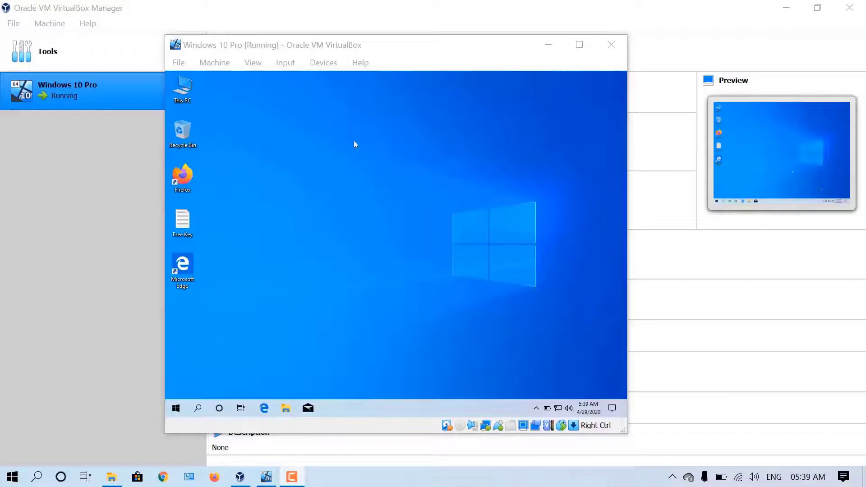
# Put the Windows 10 Pro VM in full-screen via View, exit to windowed, then re-enter full-screen
pyautogui.click(293, 56)
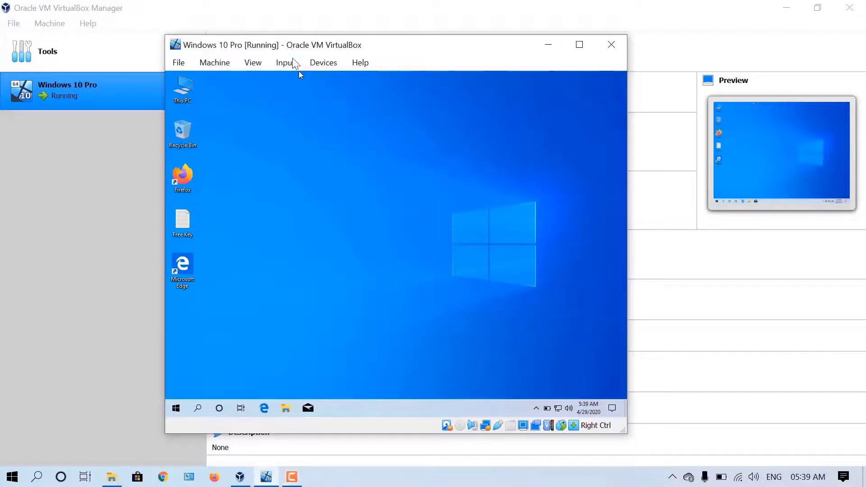
pyautogui.click(259, 62)
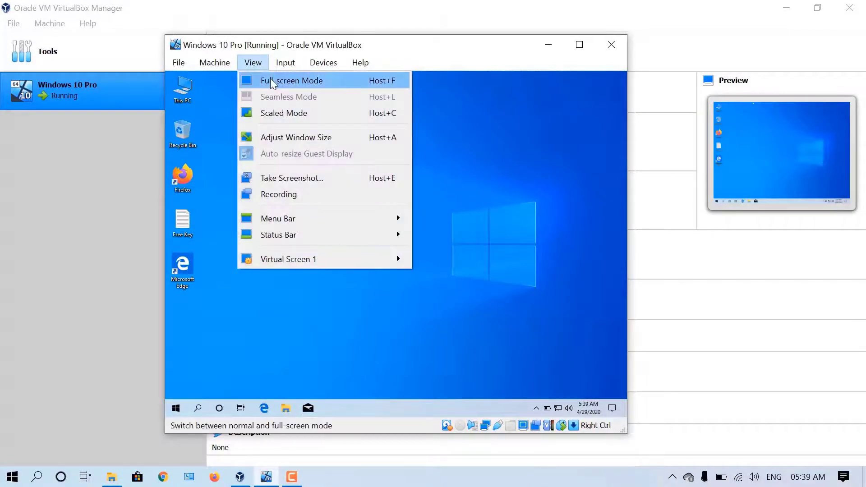
pyautogui.click(271, 83)
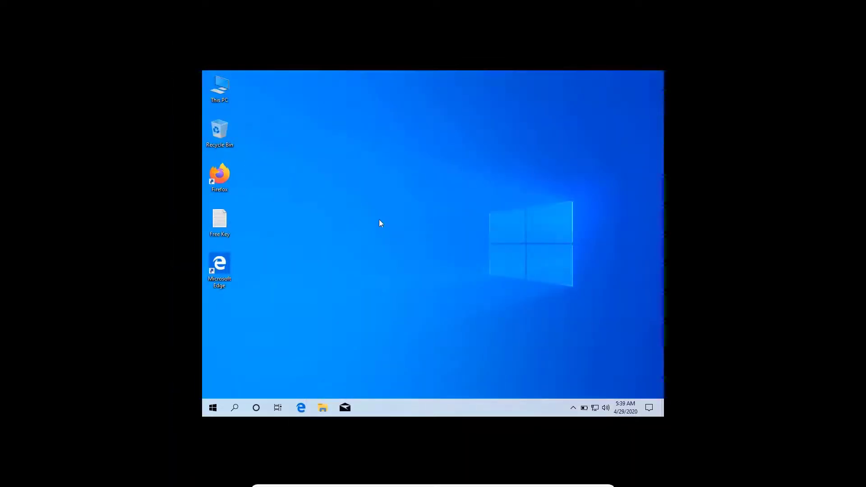
pyautogui.moveTo(391, 483)
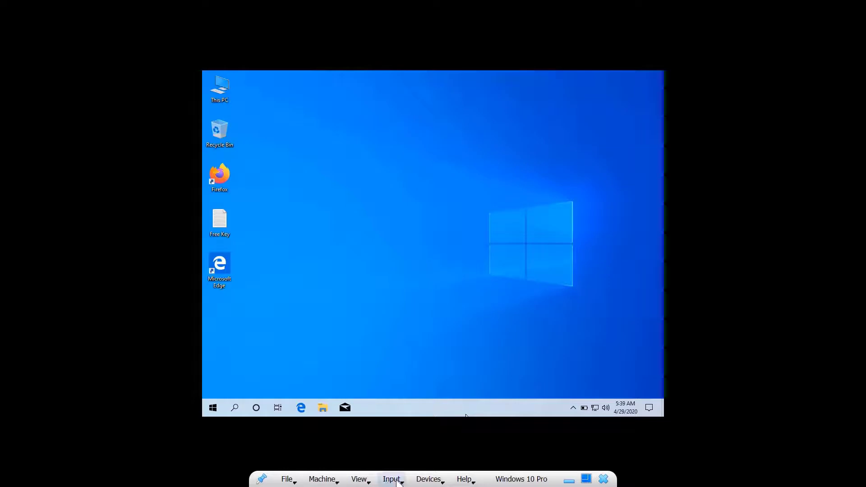
pyautogui.click(370, 480)
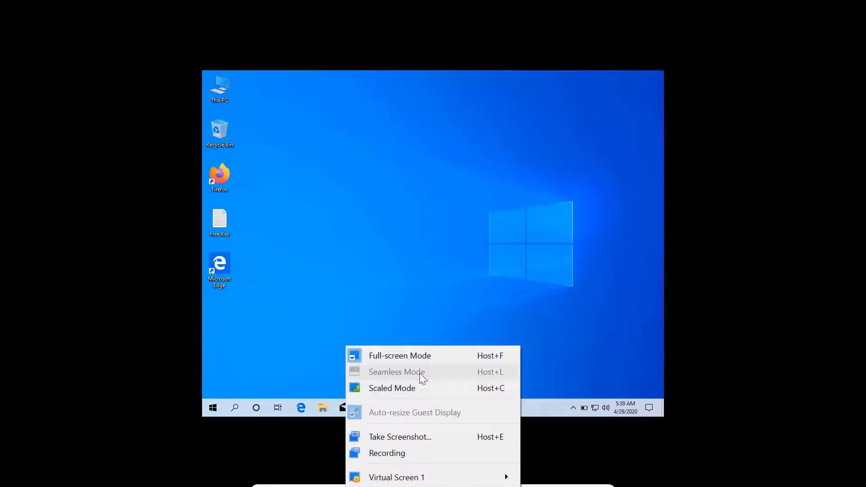
pyautogui.click(428, 358)
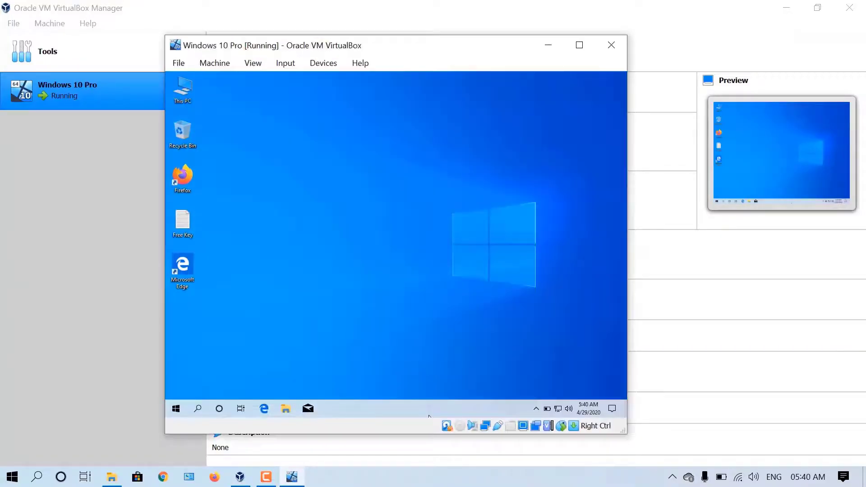
pyautogui.click(254, 63)
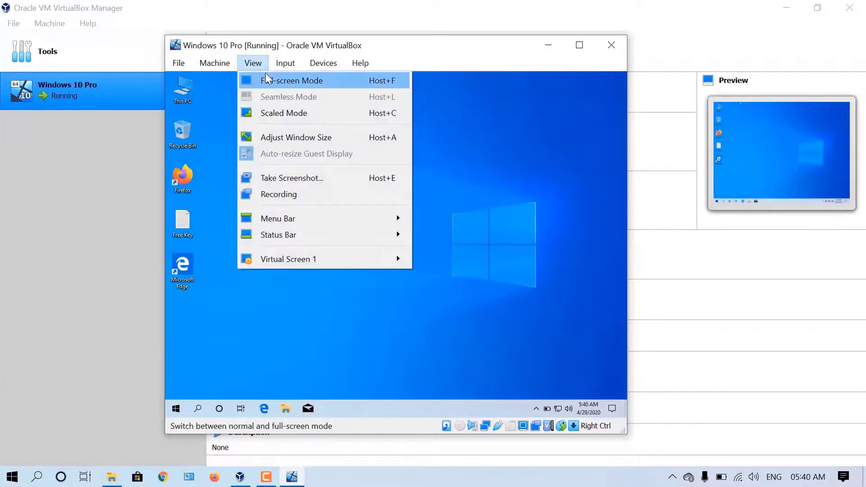
pyautogui.click(266, 75)
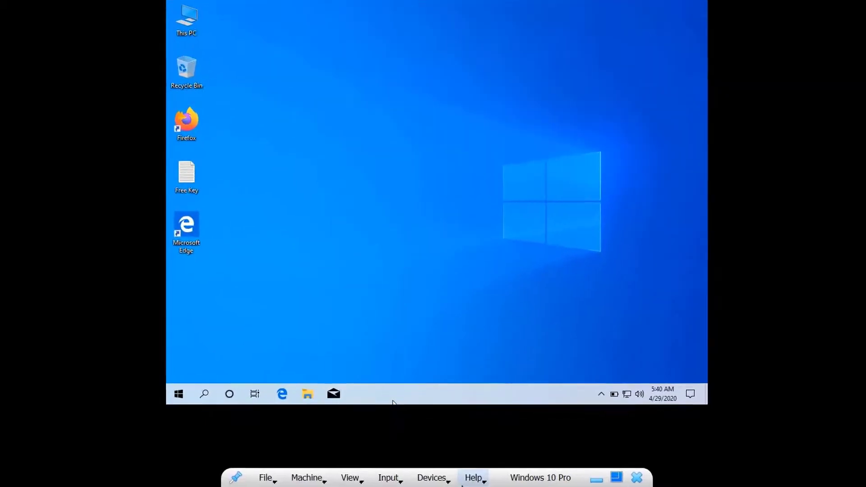
# Insert the Guest Additions CD image and launch its installer from CD Drive (D:) in This PC
pyautogui.click(416, 479)
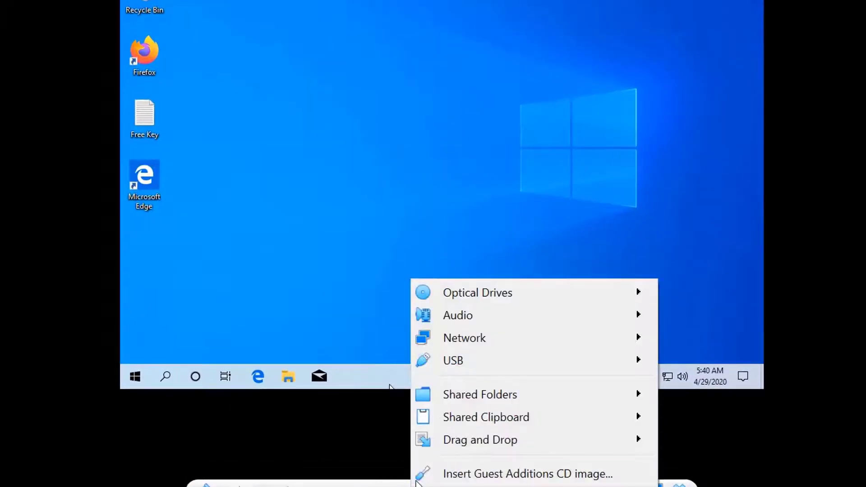
pyautogui.click(440, 476)
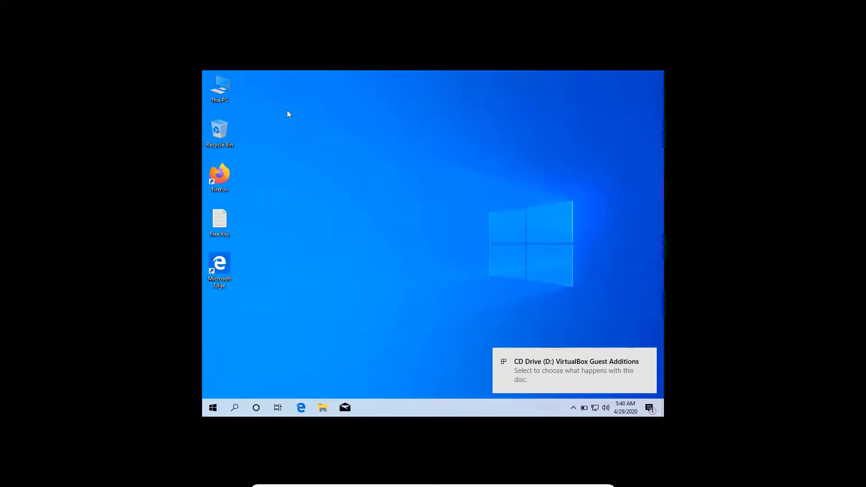
pyautogui.doubleClick(212, 89)
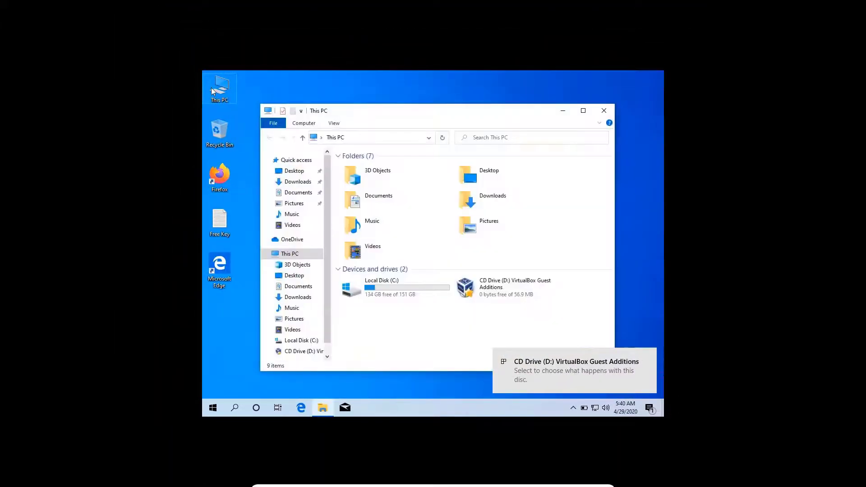
pyautogui.doubleClick(512, 291)
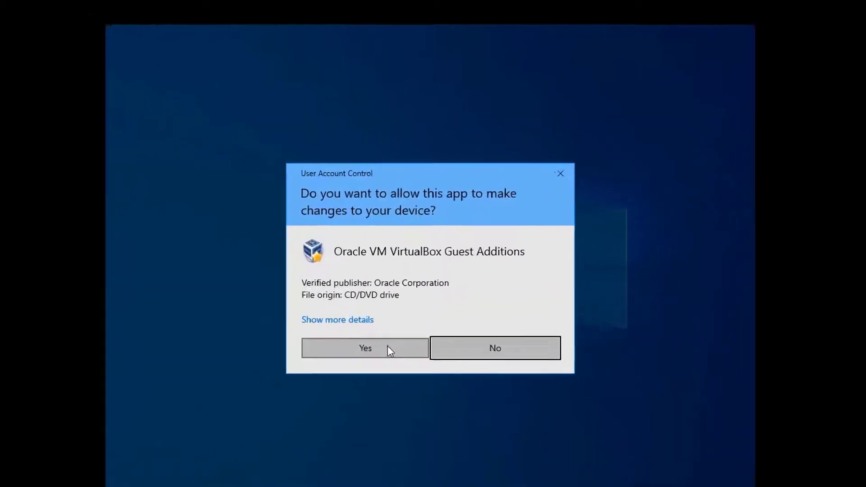
# Allow UAC, install Guest Additions 6.1.6 with default settings and the Oracle driver, then reboot
pyautogui.click(403, 301)
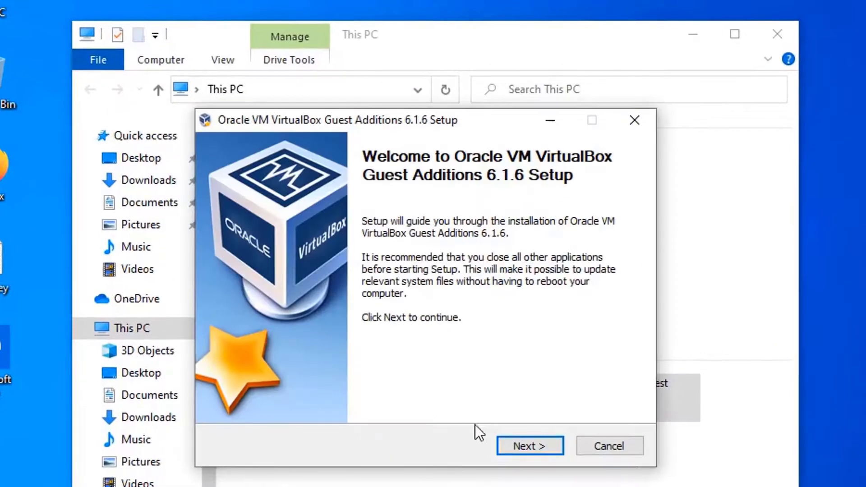
pyautogui.click(539, 446)
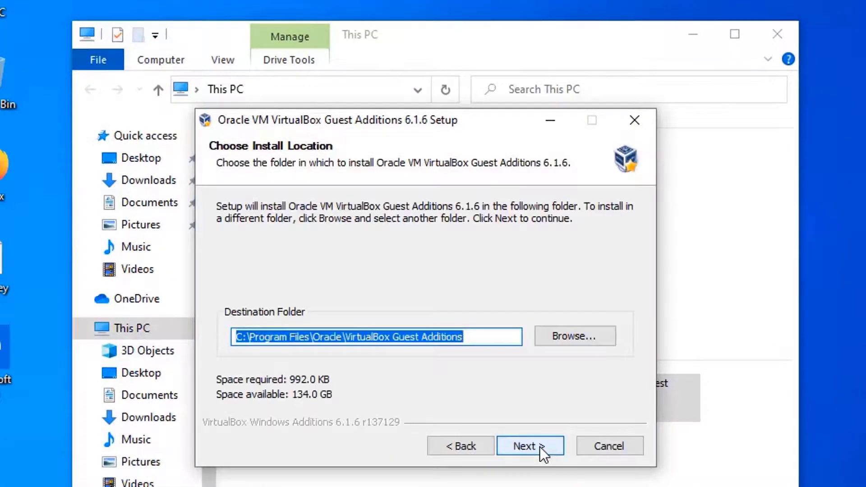
pyautogui.click(539, 446)
pyautogui.click(540, 446)
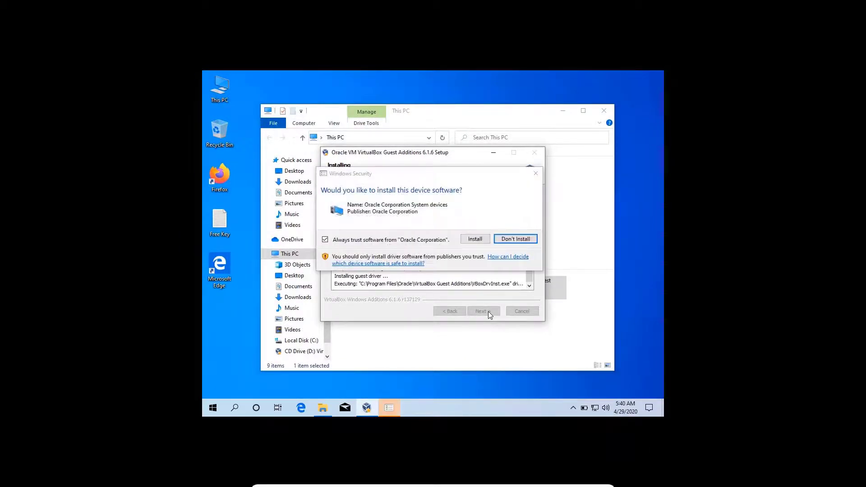
pyautogui.click(472, 238)
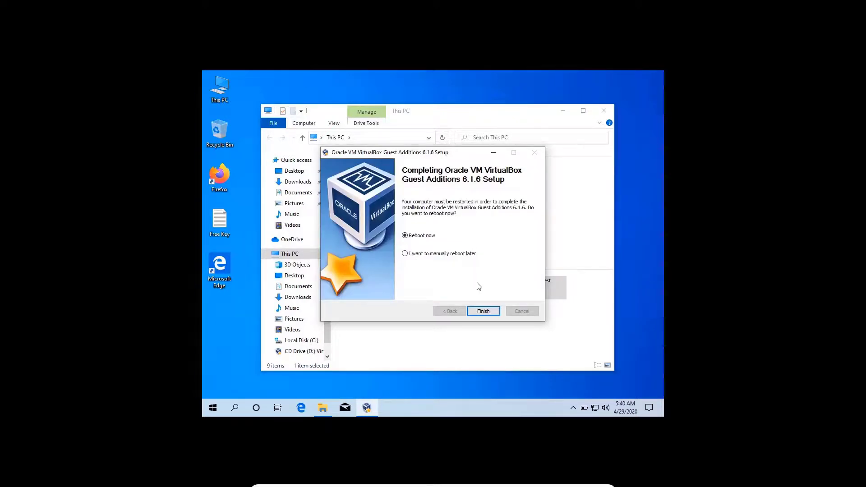
pyautogui.click(482, 310)
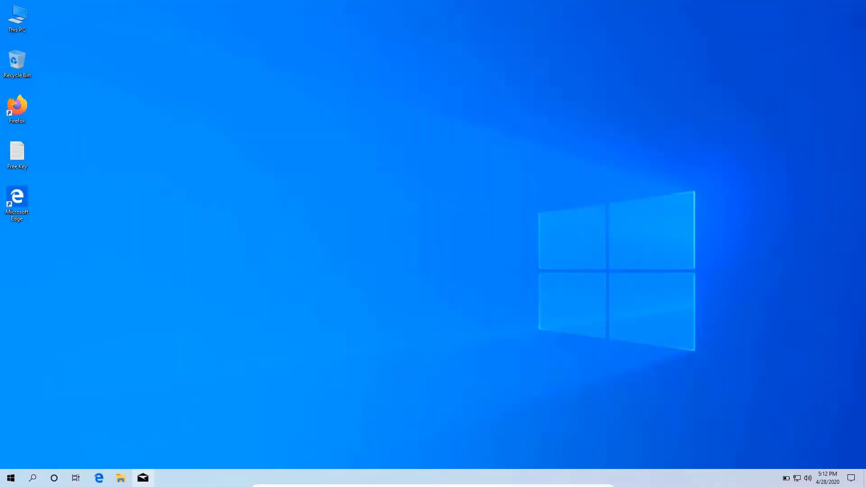
# Check in Display settings that the resolution is 1920 × 1080, then close Settings
pyautogui.rightClick(290, 170)
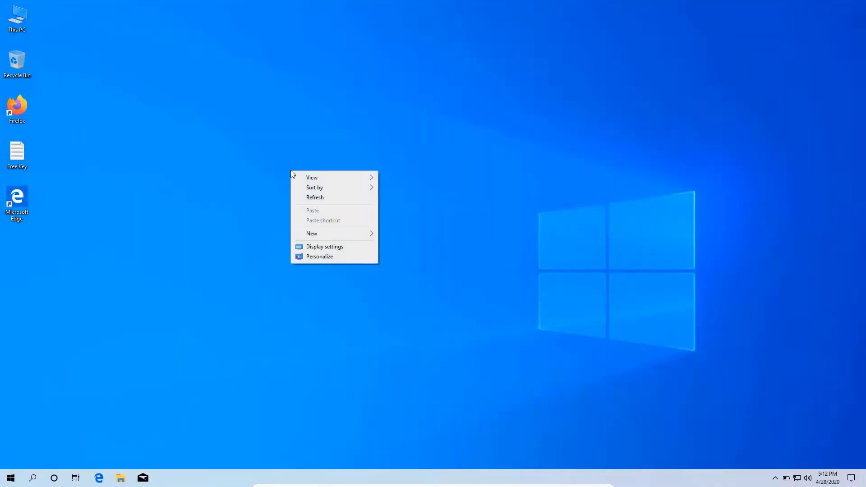
pyautogui.click(336, 249)
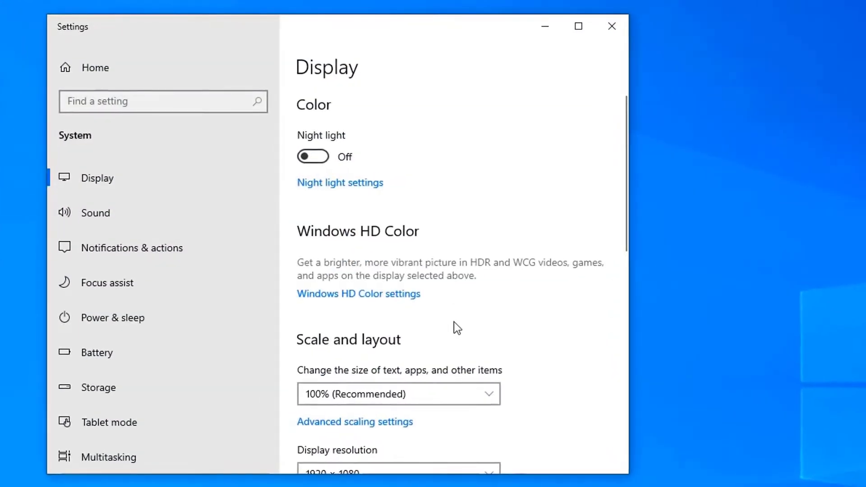
pyautogui.scroll(-5, 453, 321)
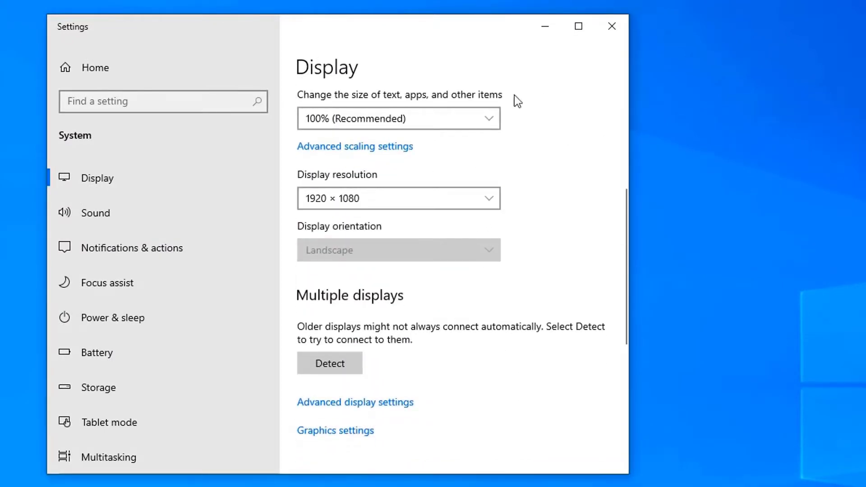
pyautogui.click(603, 34)
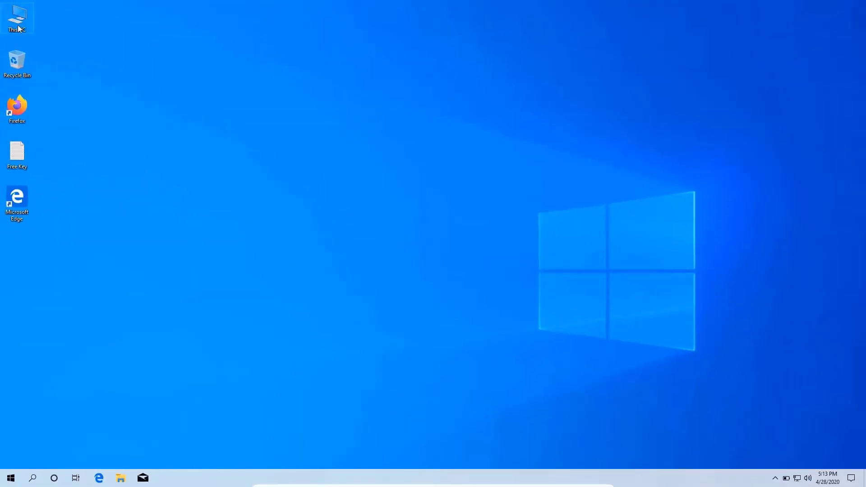
# Eject the VirtualBox Guest Additions disc from CD Drive (D:) in This PC and close Explorer
pyautogui.doubleClick(19, 28)
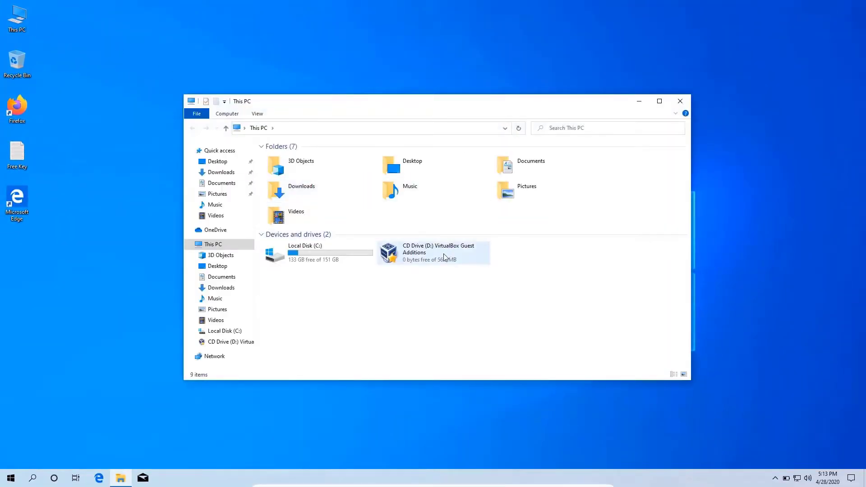
pyautogui.rightClick(443, 253)
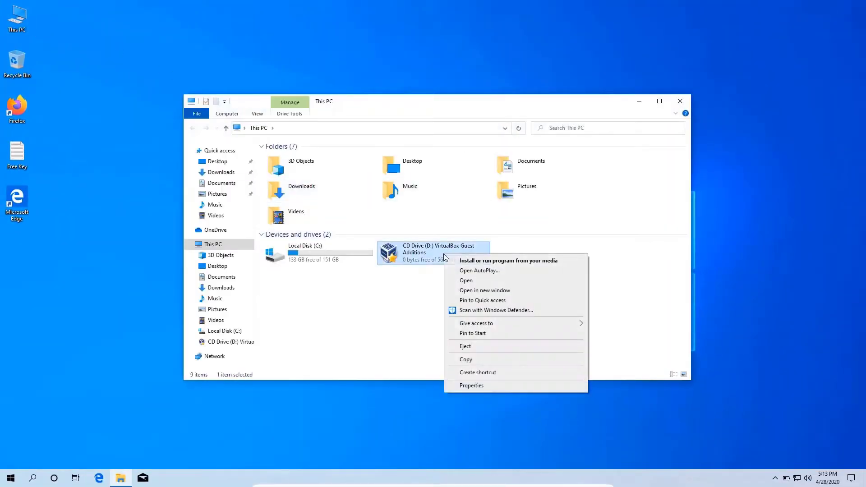
pyautogui.click(521, 351)
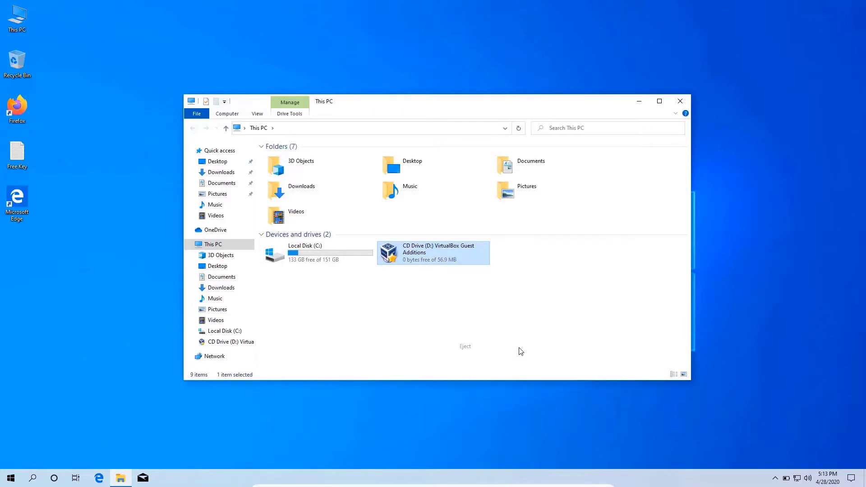
pyautogui.click(681, 101)
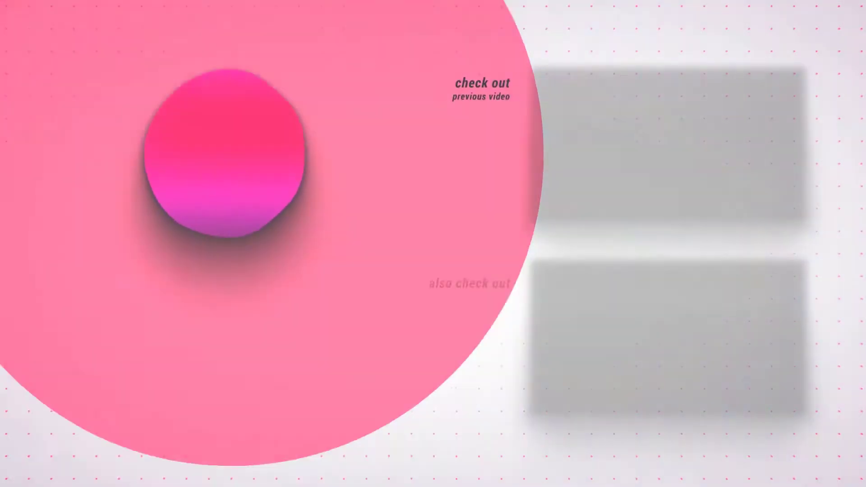